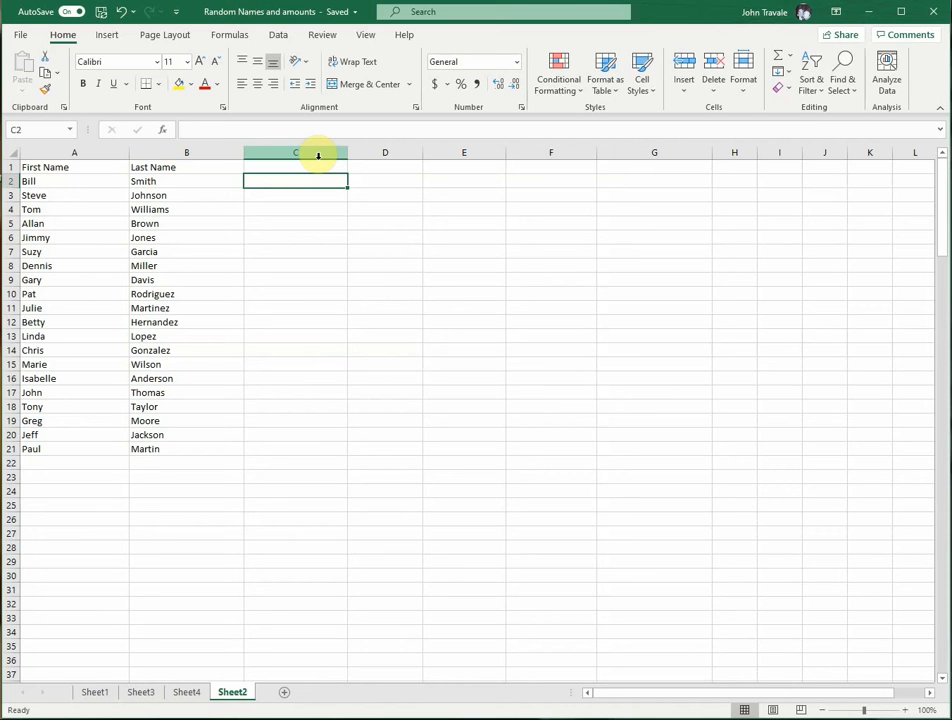
Enter the formula =CONCAT(A2:B2) in C2 to join the first and last name
{"action": "type", "text": "="}
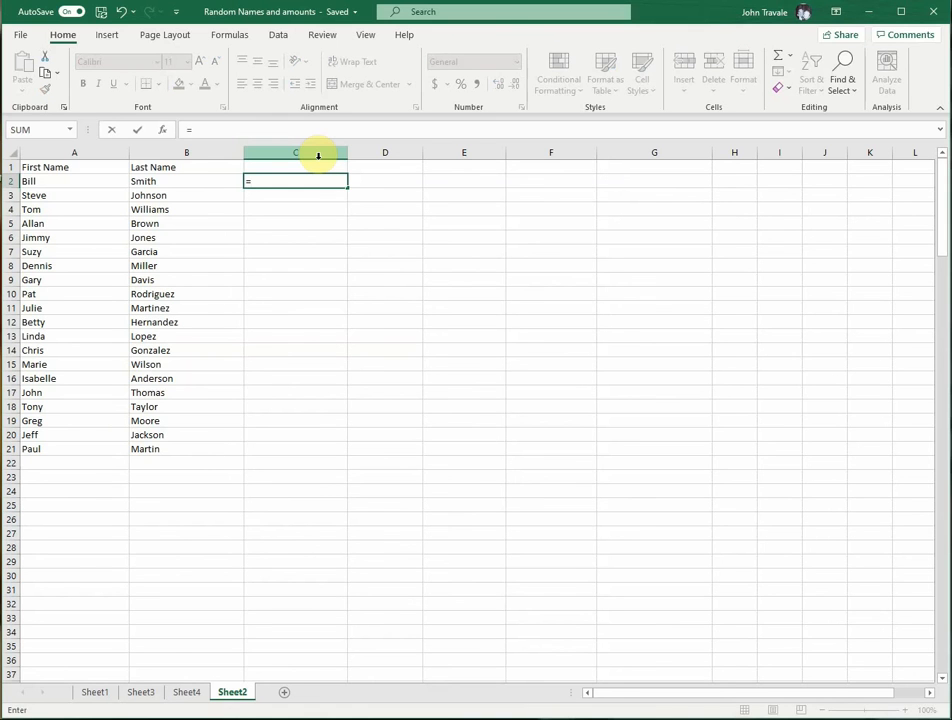
{"action": "type", "text": "con"}
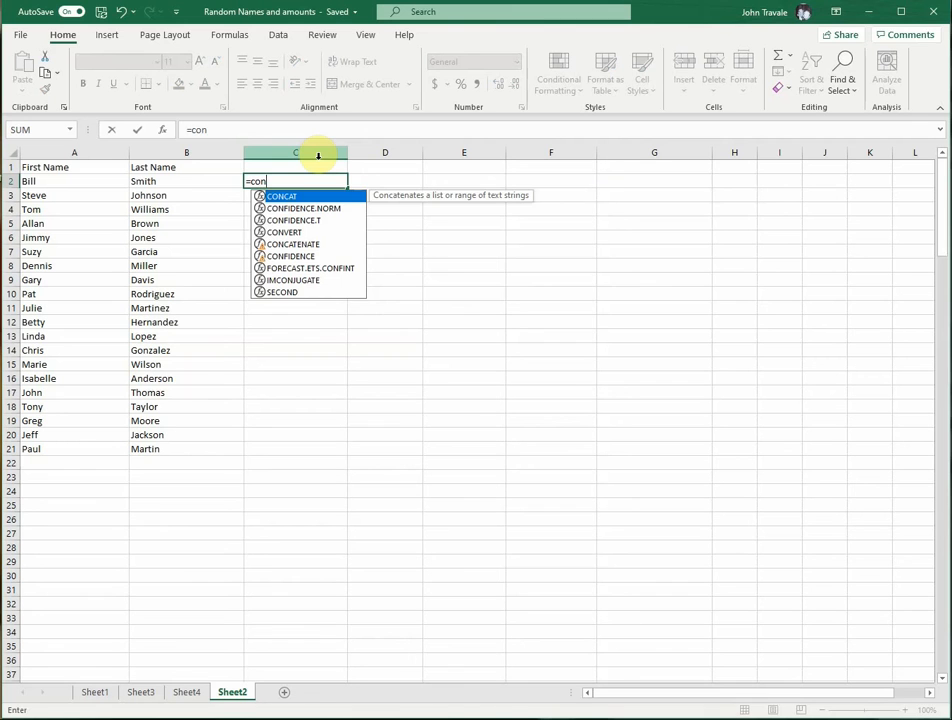
{"action": "key", "text": "Tab"}
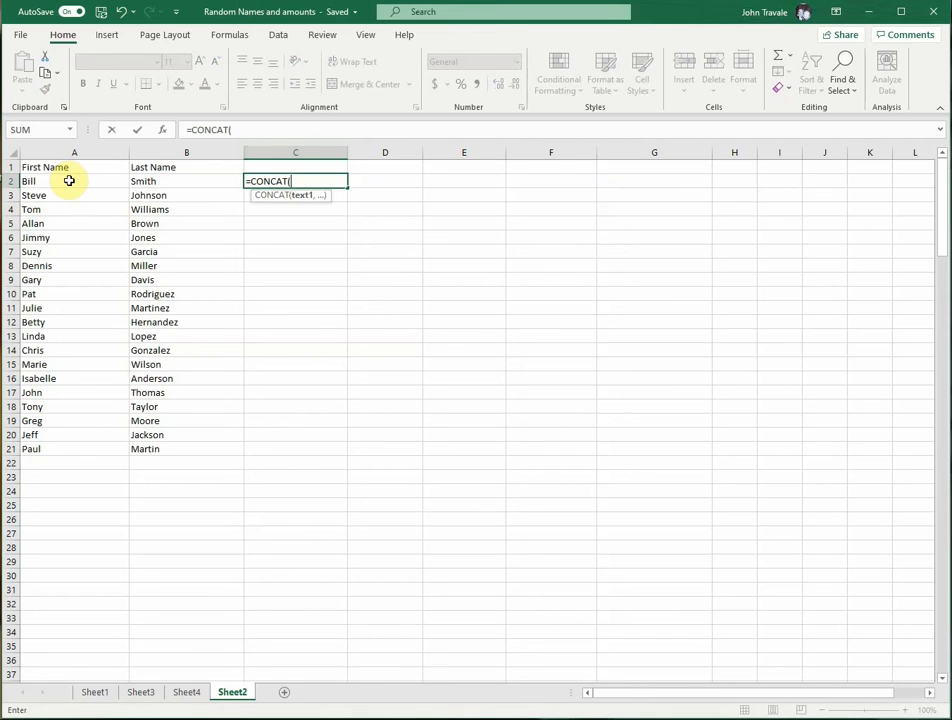
{"action": "left_click_drag", "start_coordinate": [69, 180], "coordinate": [161, 181]}
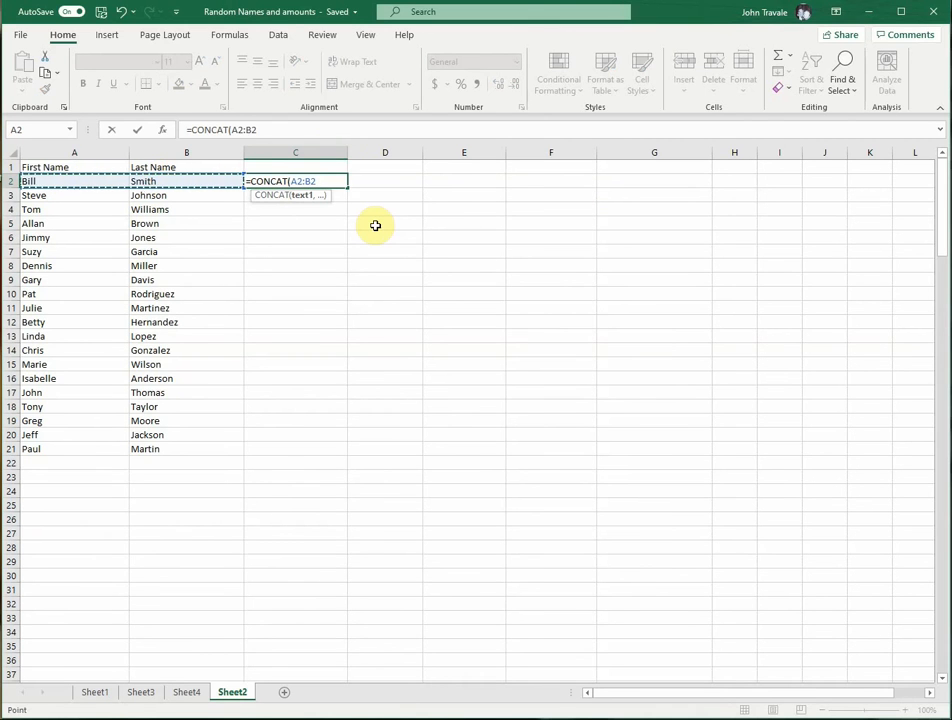
{"action": "type", "text": ")"}
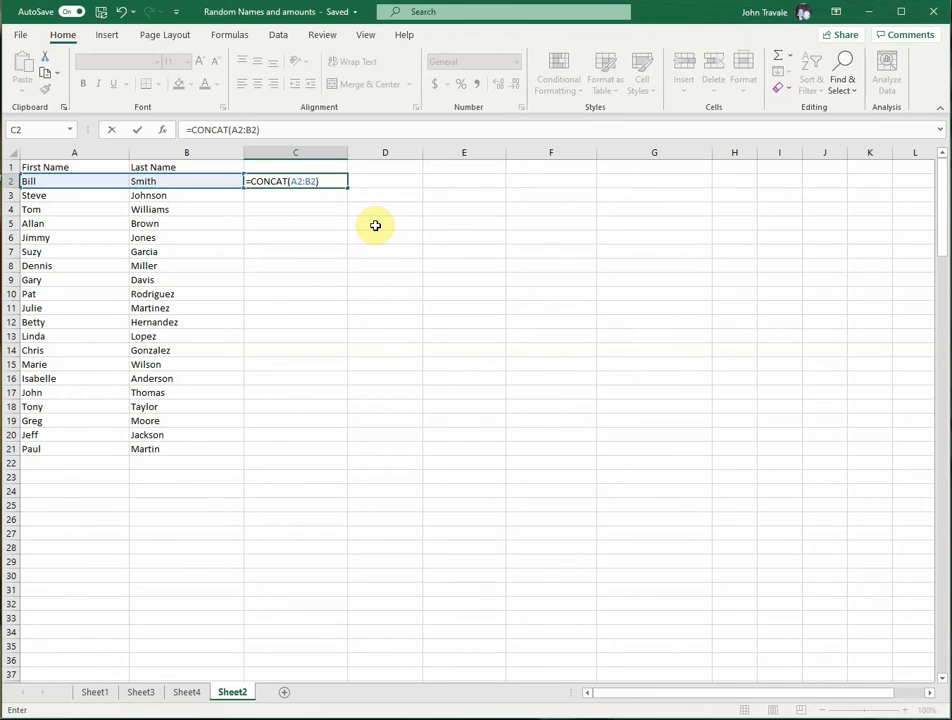
{"action": "key", "text": "Return"}
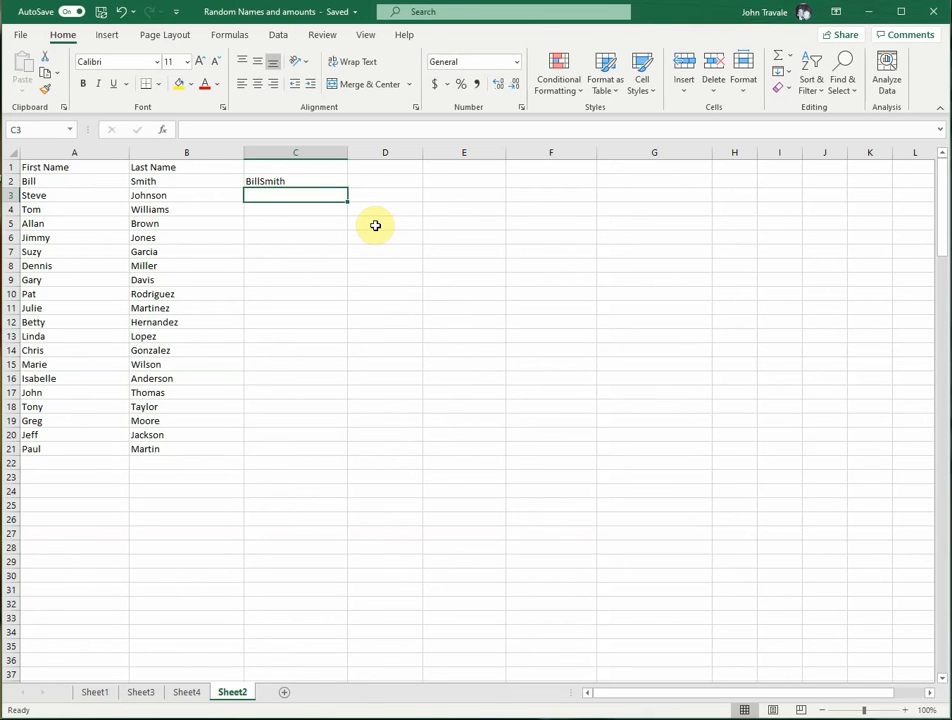
{"action": "type", "text": "="}
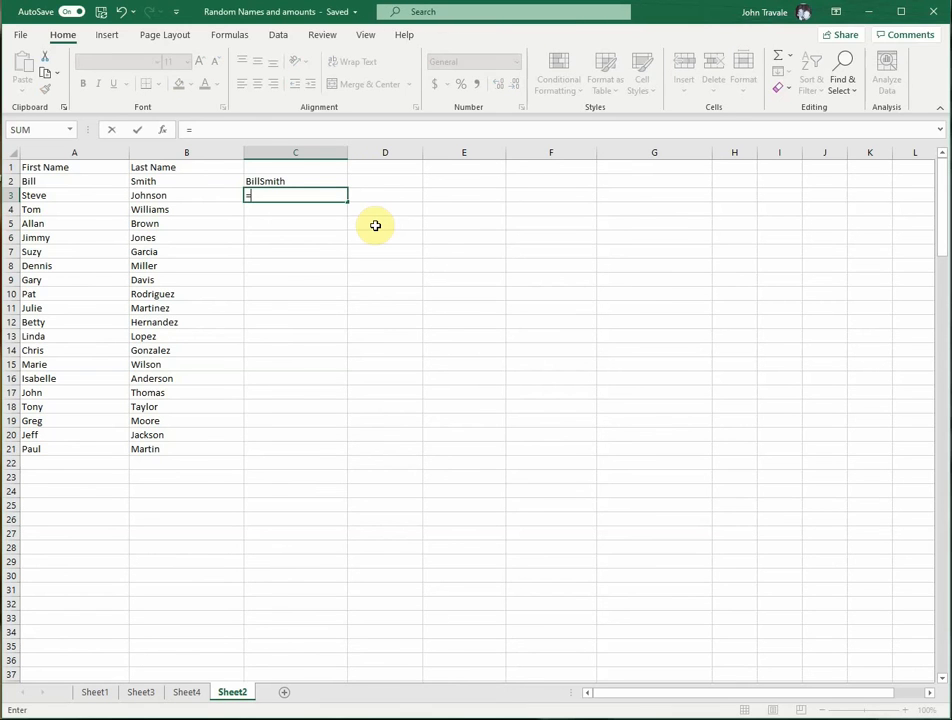
{"action": "left_click", "coordinate": [76, 195]}
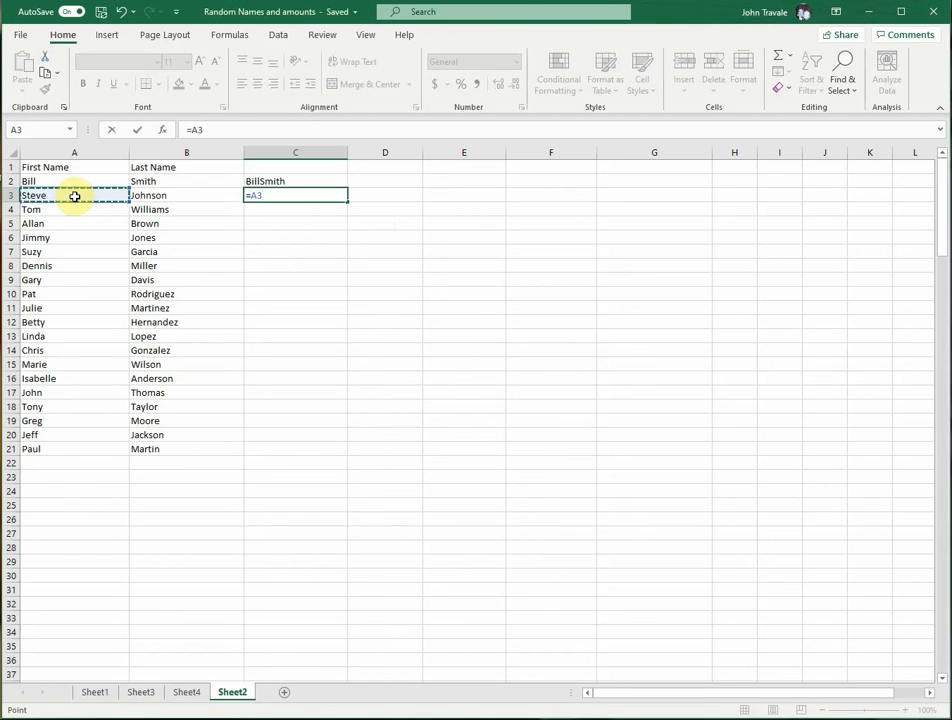
{"action": "type", "text": "&"}
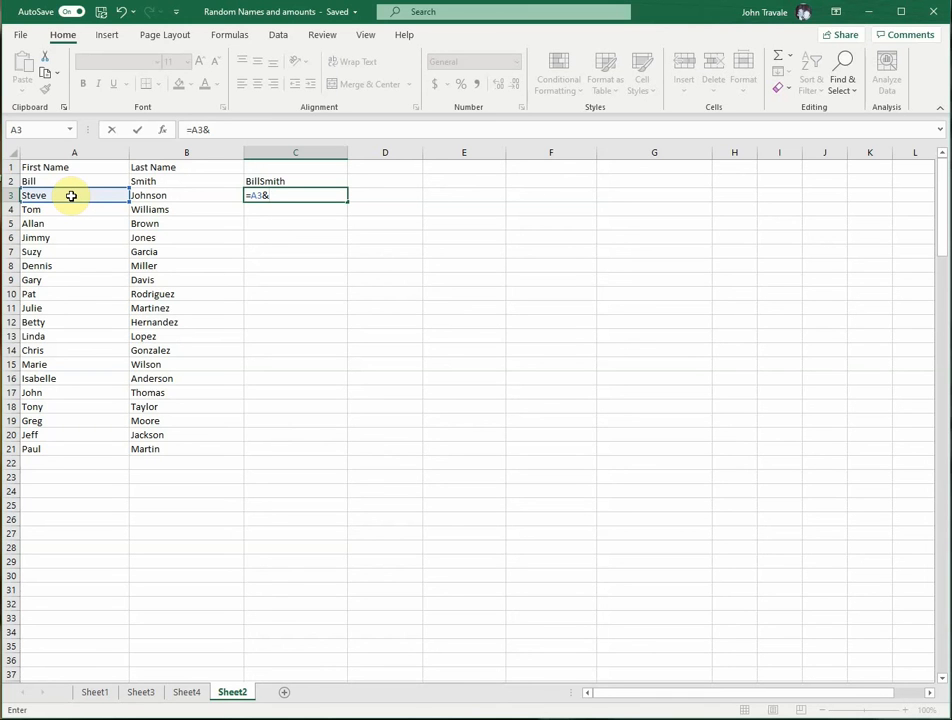
{"action": "type", "text": "\".\"&"}
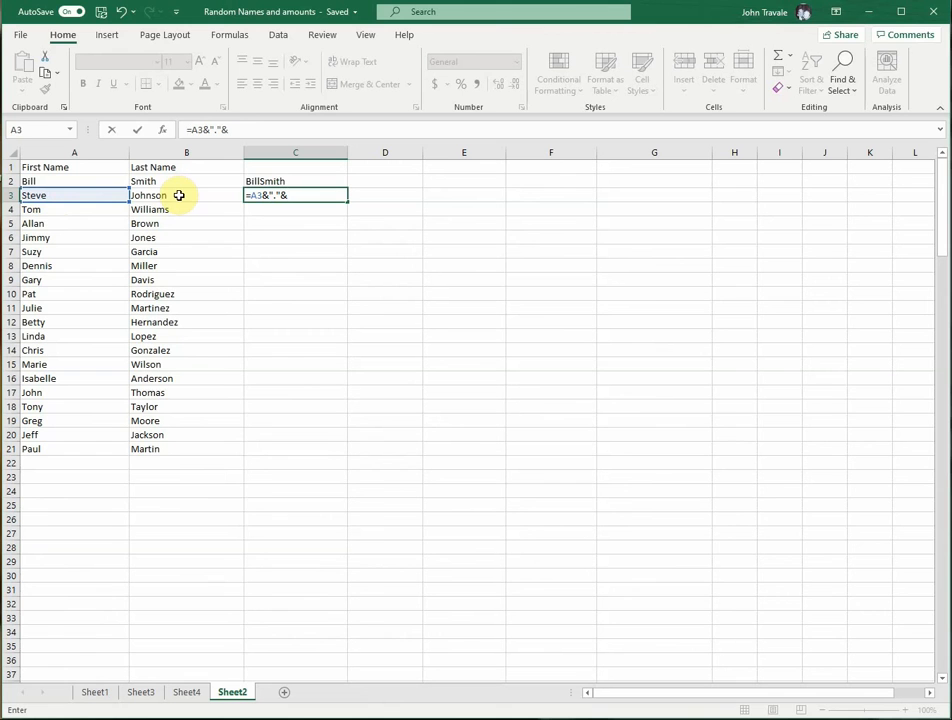
{"action": "left_click", "coordinate": [178, 195]}
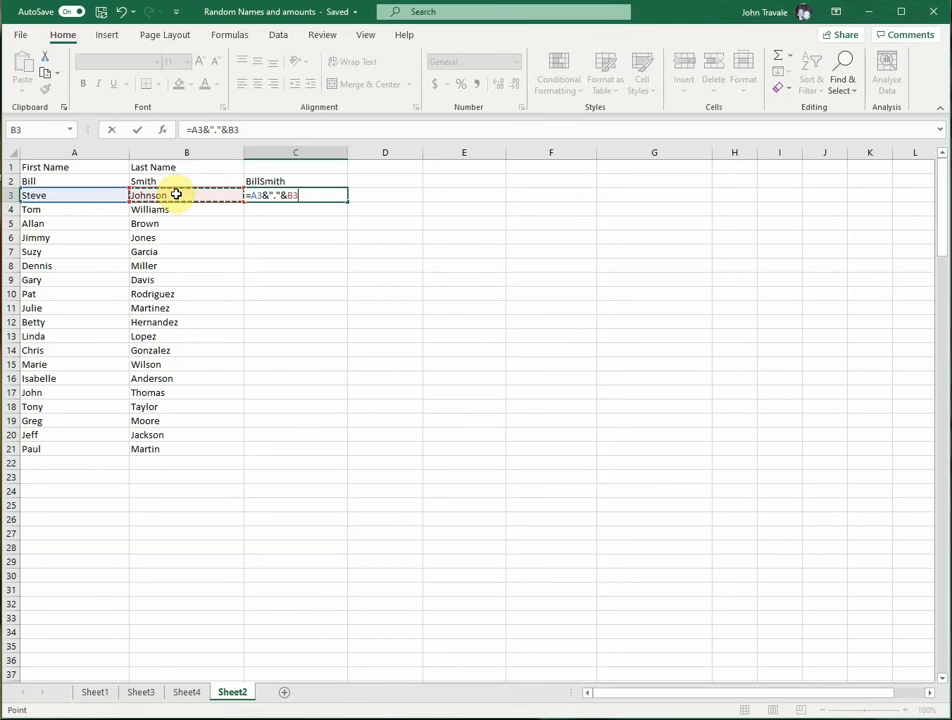
{"action": "type", "text": "&"}
{"action": "type", "text": "\""}
{"action": "type", "text": "@"}
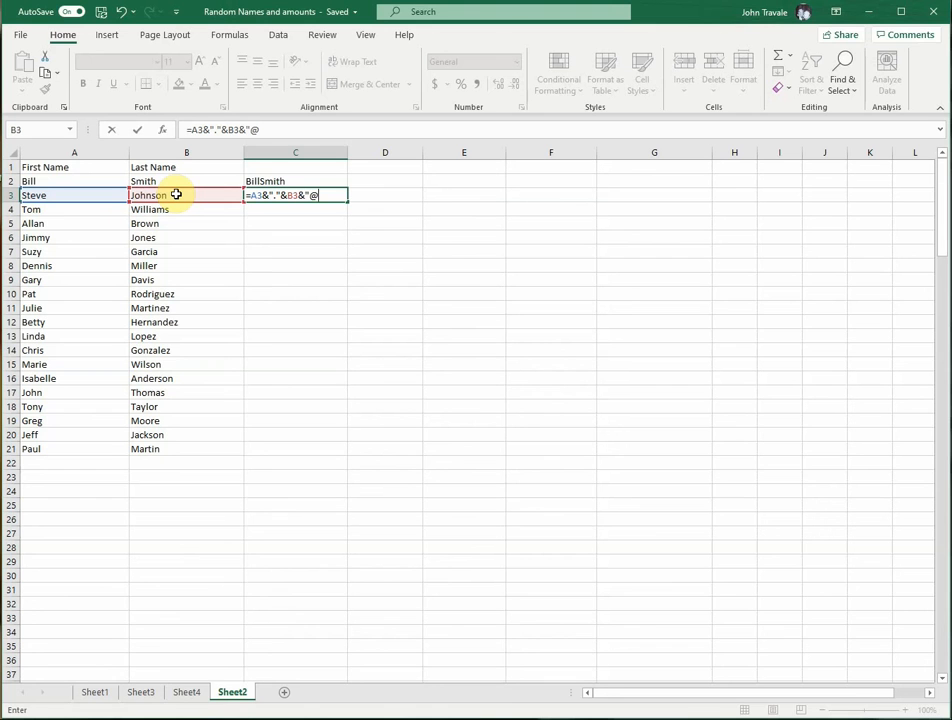
{"action": "type", "text": "domain.com"}
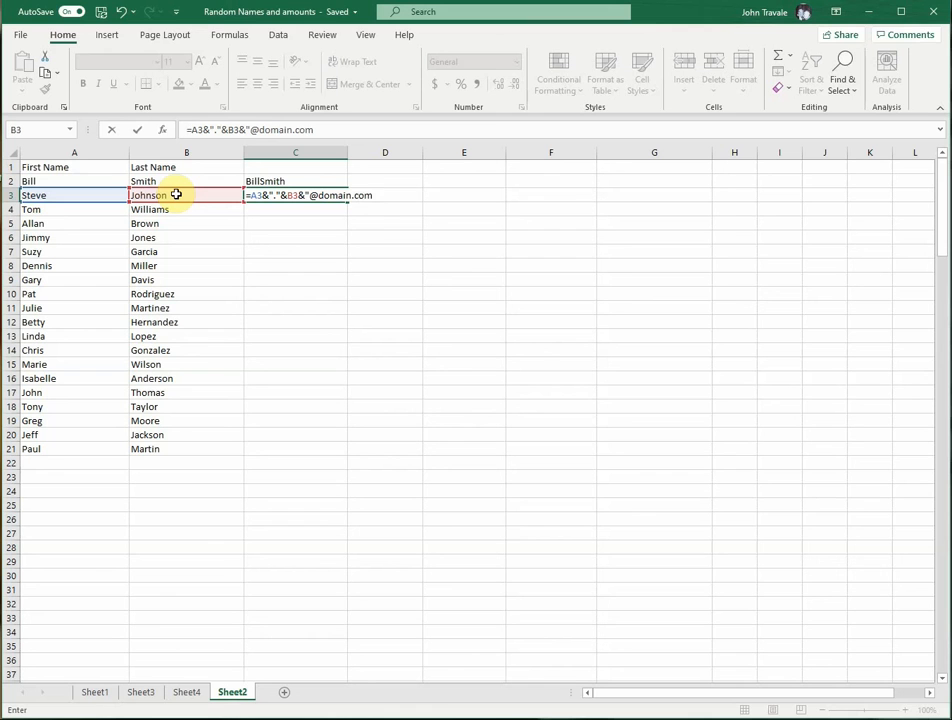
{"action": "type", "text": "\""}
{"action": "key", "text": "Return"}
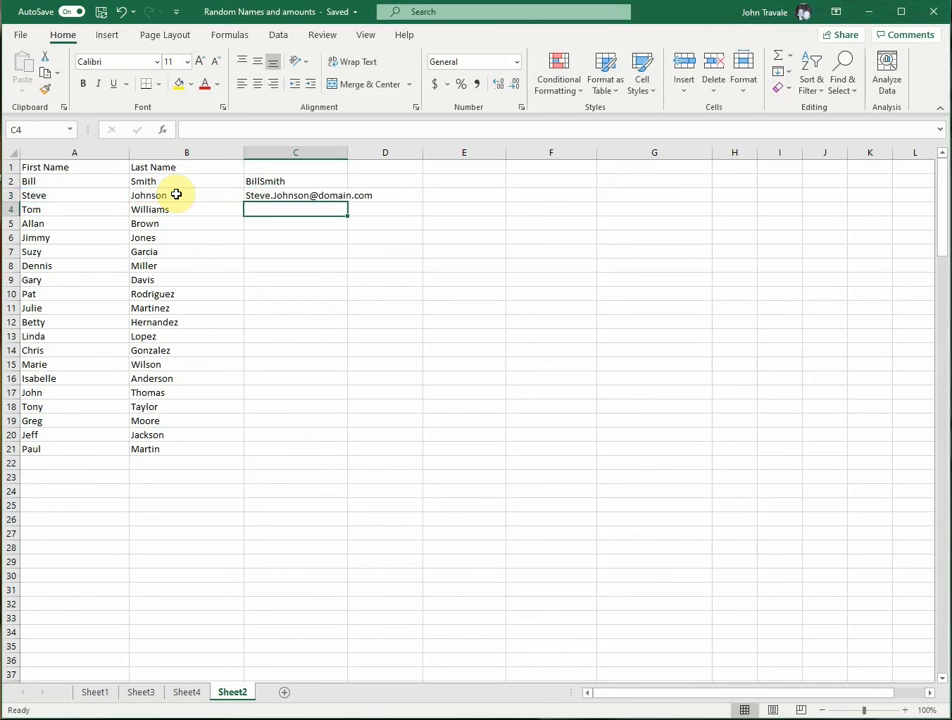
Fill the email formula from C3 down to C21 and clear the copies in C4:C21
{"action": "left_click", "coordinate": [265, 195]}
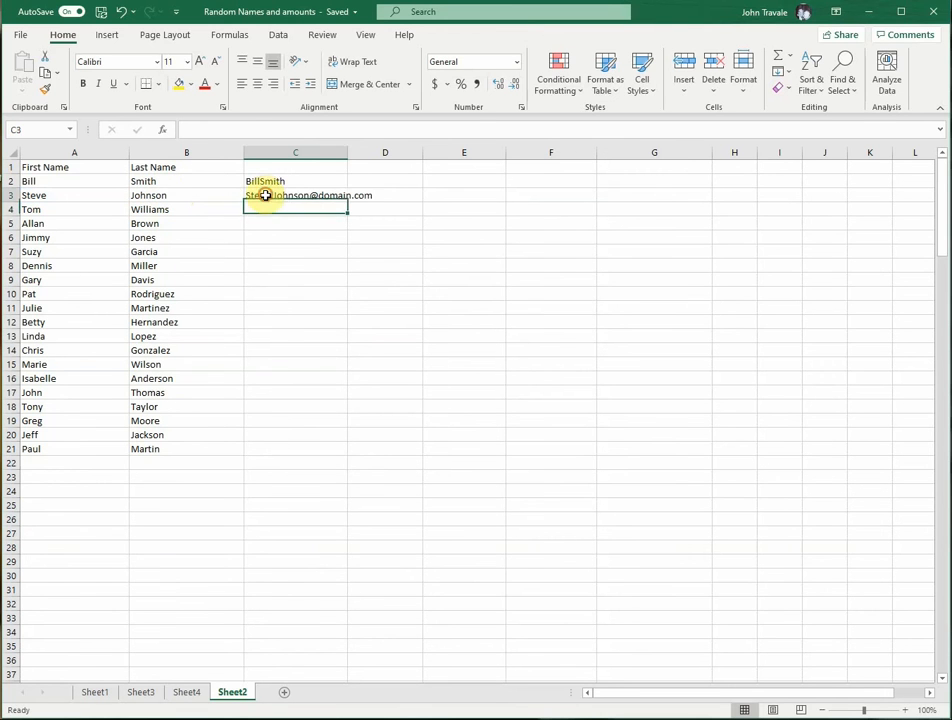
{"action": "double_click", "coordinate": [347, 202]}
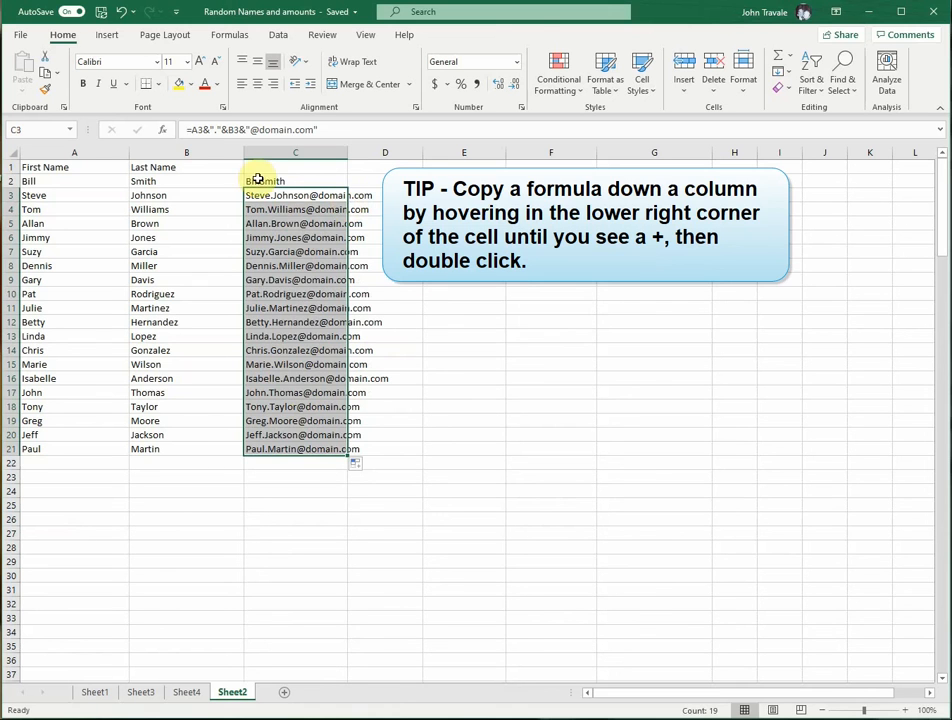
{"action": "left_click", "coordinate": [272, 209]}
{"action": "left_click_drag", "start_coordinate": [272, 209], "coordinate": [255, 450]}
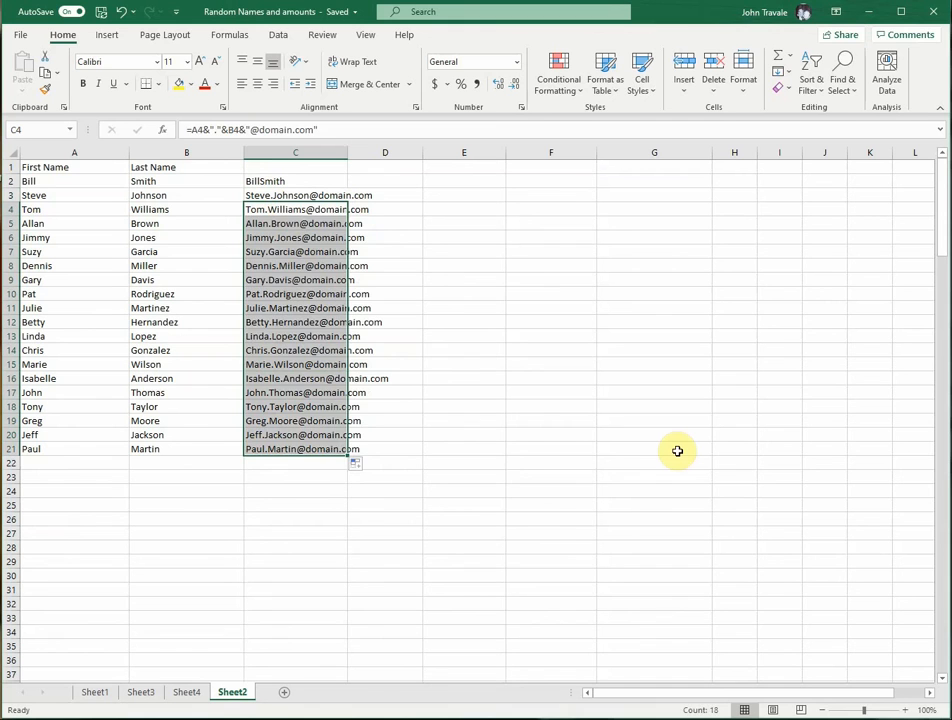
{"action": "key", "text": "Delete"}
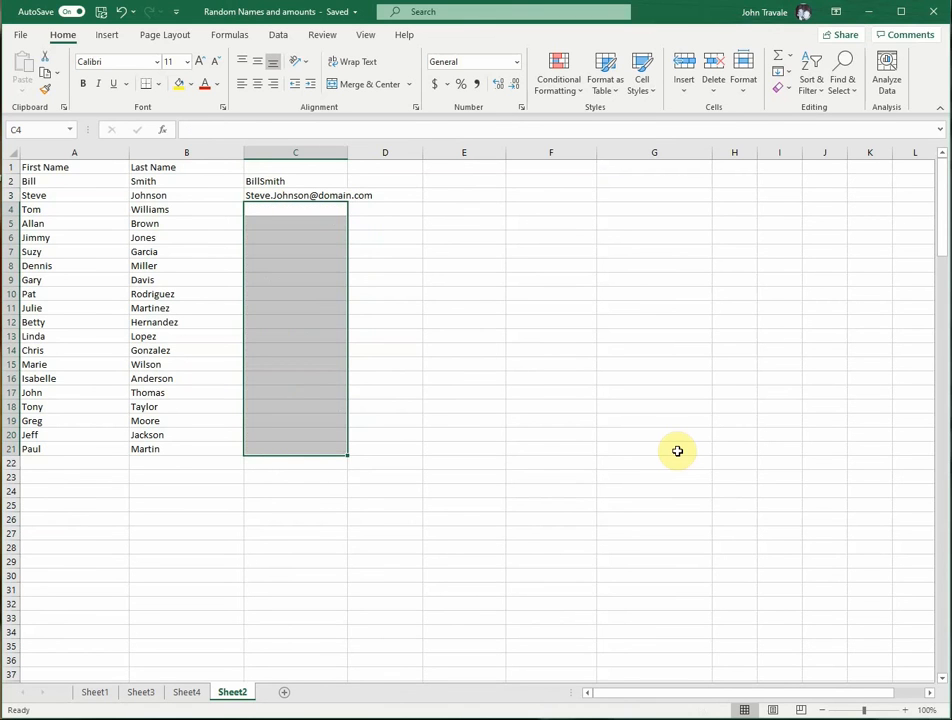
Enter =TEXTJOIN(", ",true,B4,A4) in C4 to combine the last and first name with a comma and space
{"action": "key", "text": "Up"}
{"action": "key", "text": "Down"}
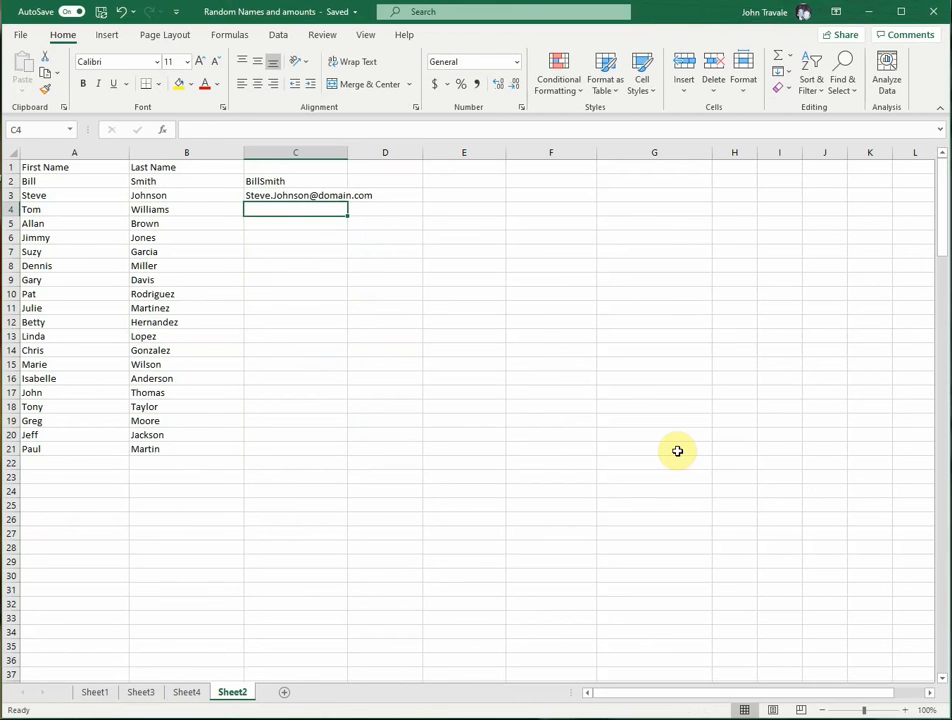
{"action": "type", "text": "=t"}
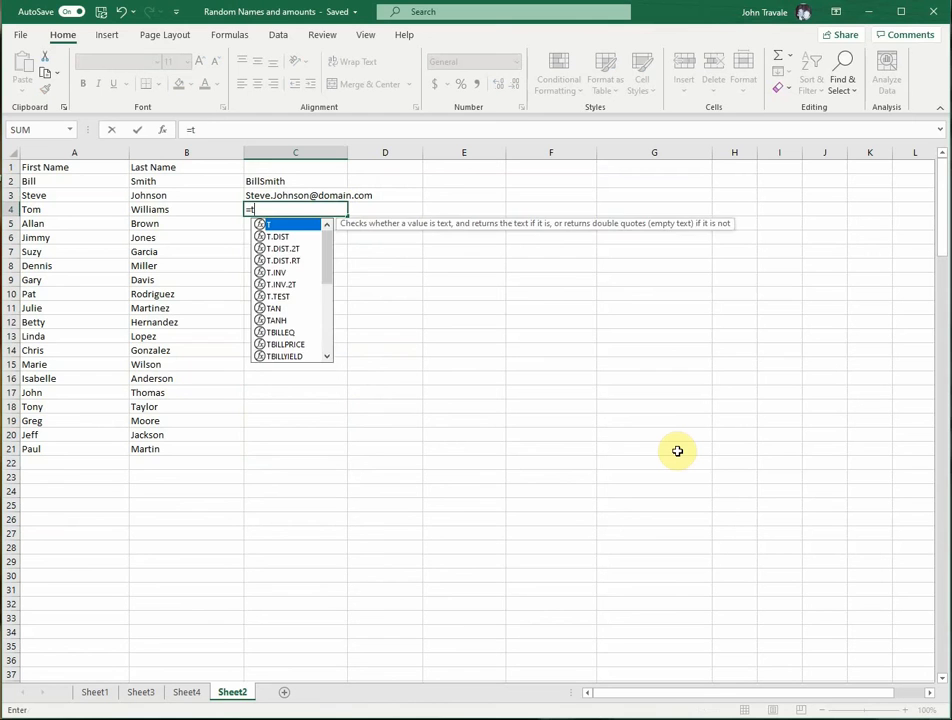
{"action": "type", "text": "extj"}
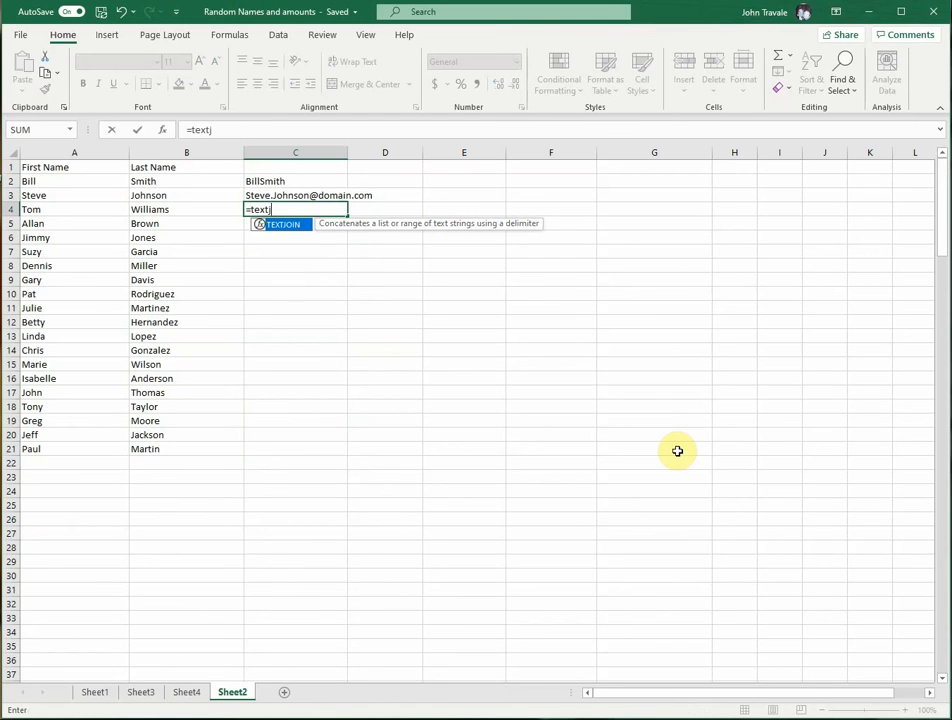
{"action": "key", "text": "Tab"}
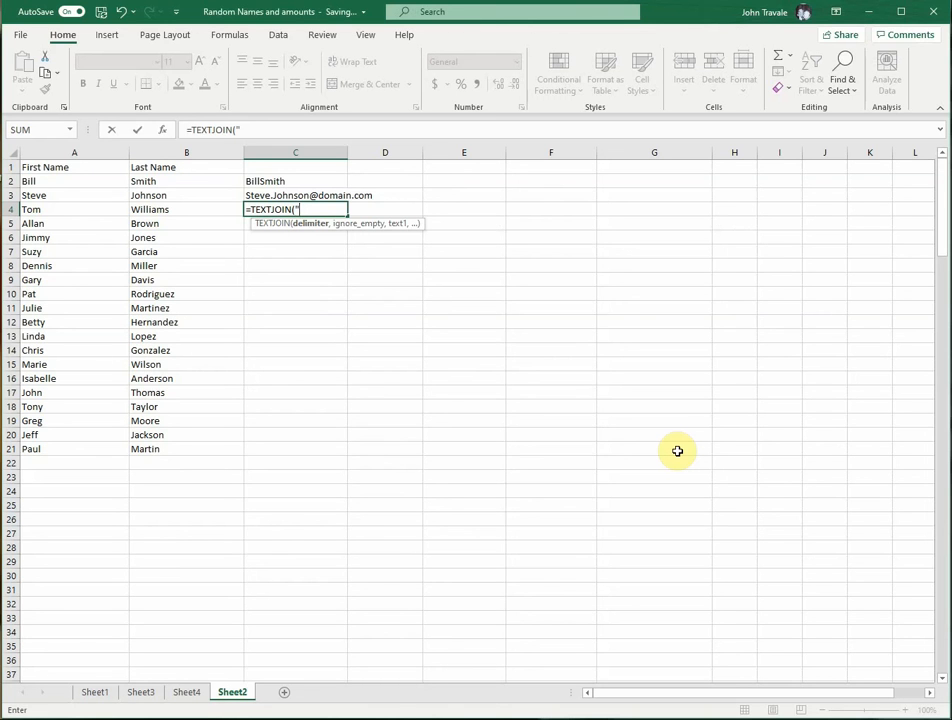
{"action": "type", "text": ", \","}
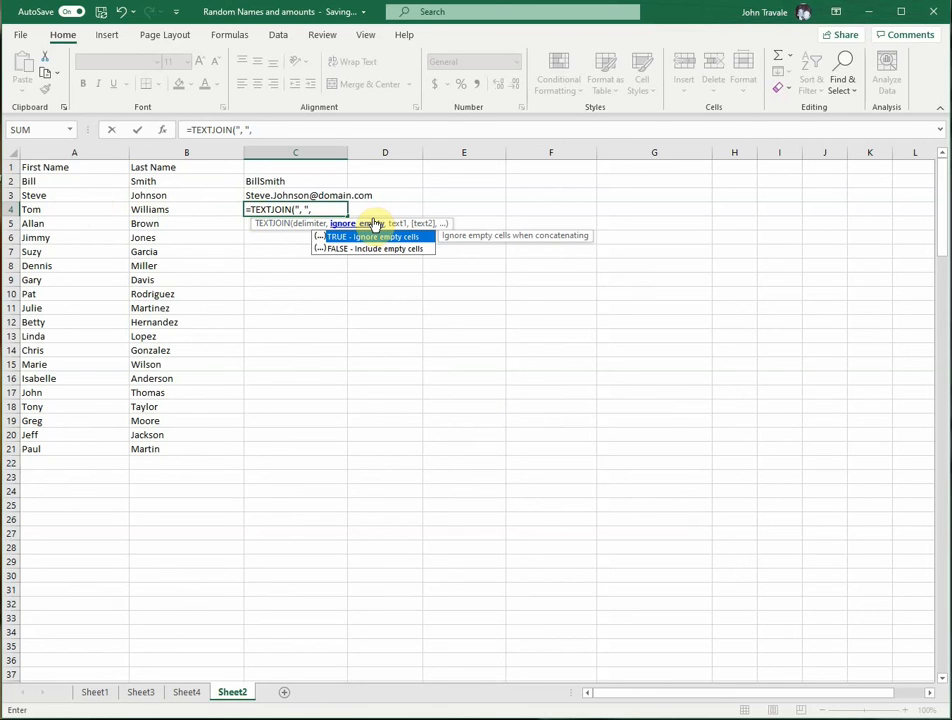
{"action": "type", "text": "true"}
{"action": "type", "text": ","}
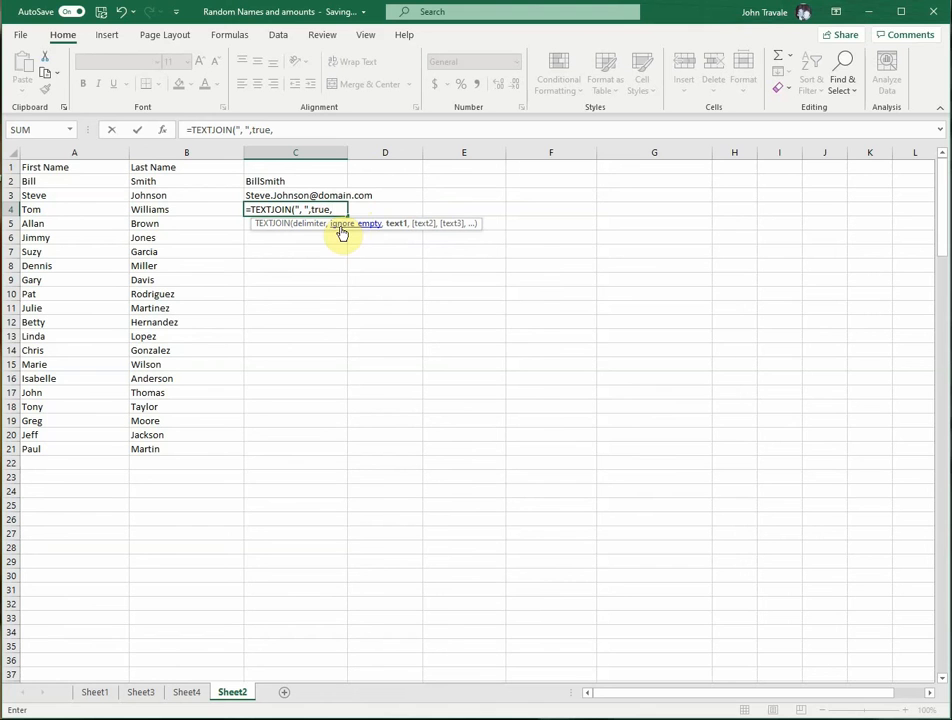
{"action": "left_click", "coordinate": [167, 209]}
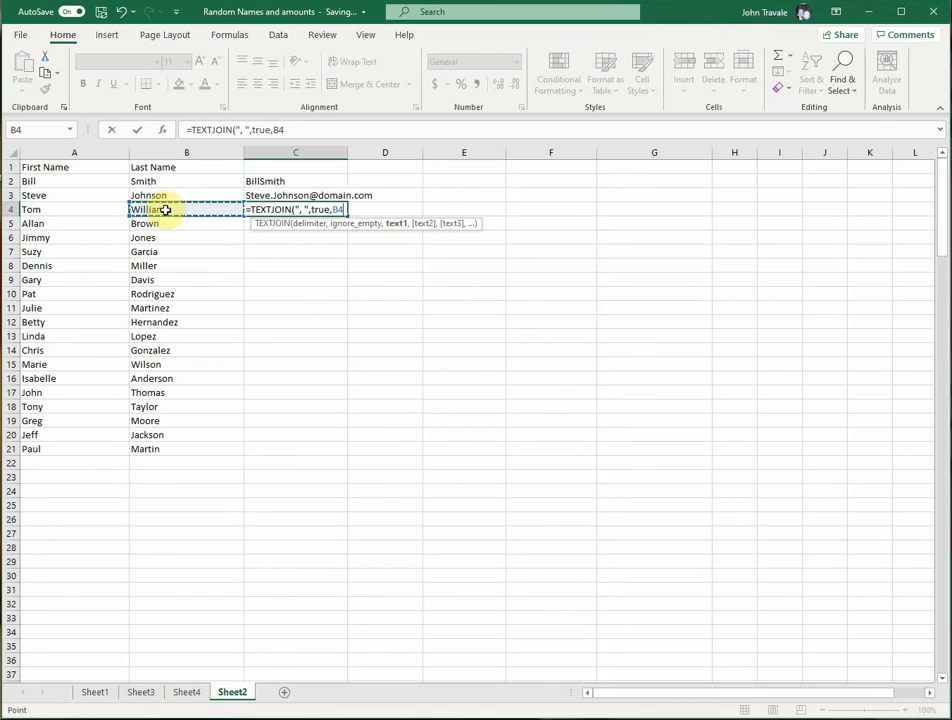
{"action": "type", "text": ","}
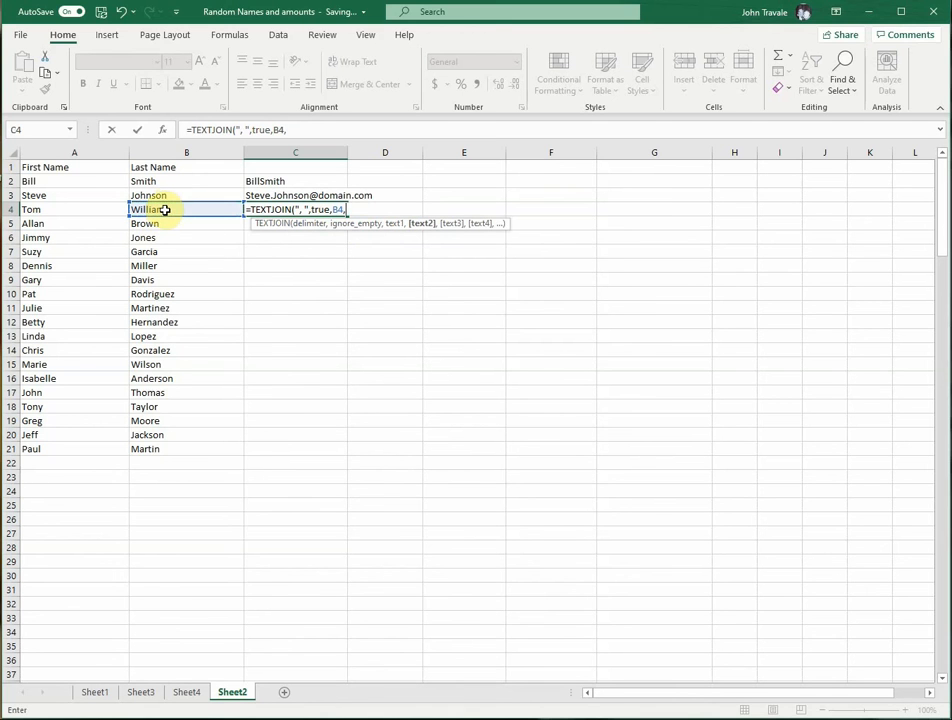
{"action": "left_click", "coordinate": [69, 206]}
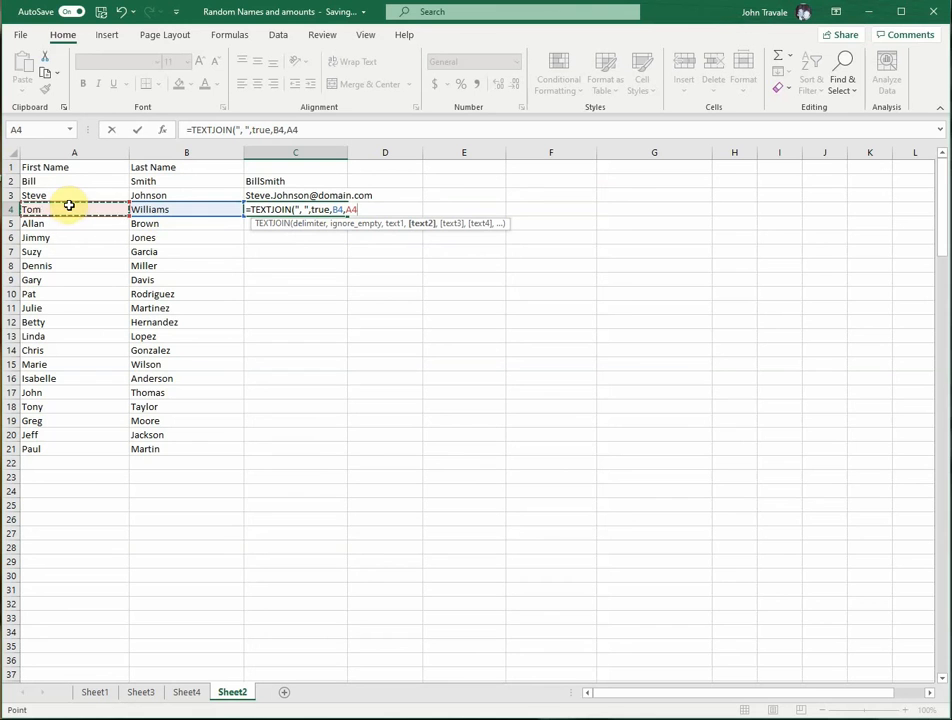
{"action": "type", "text": ")"}
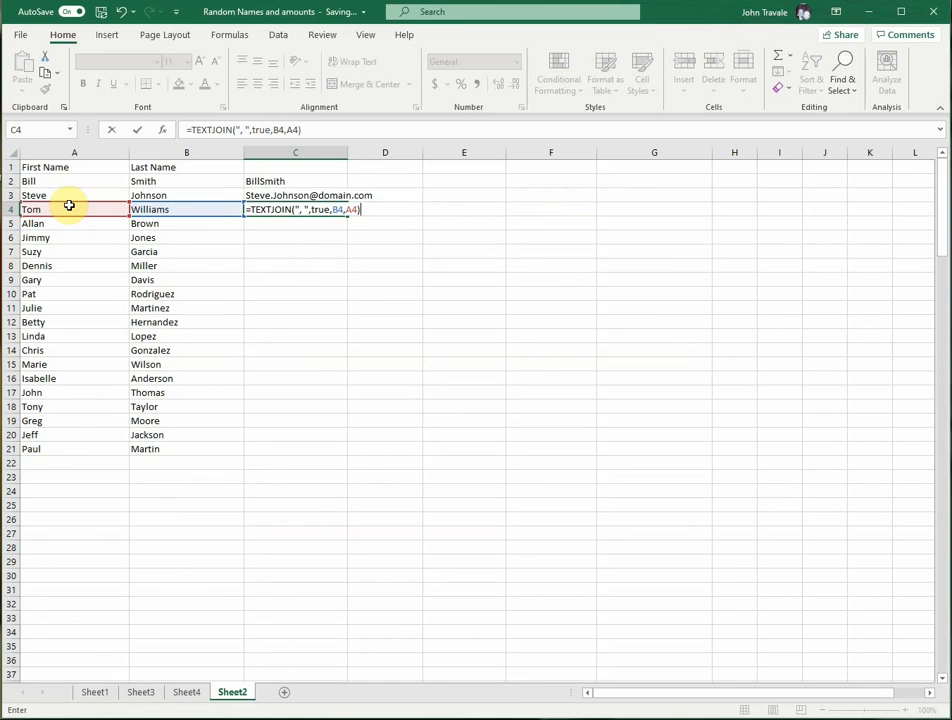
{"action": "key", "text": "Return"}
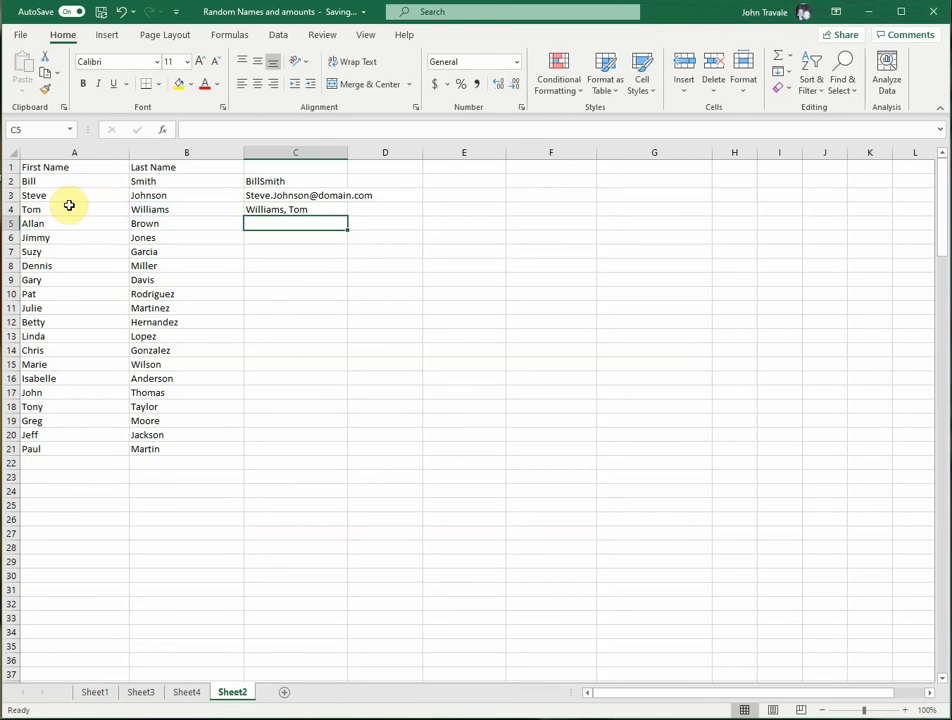